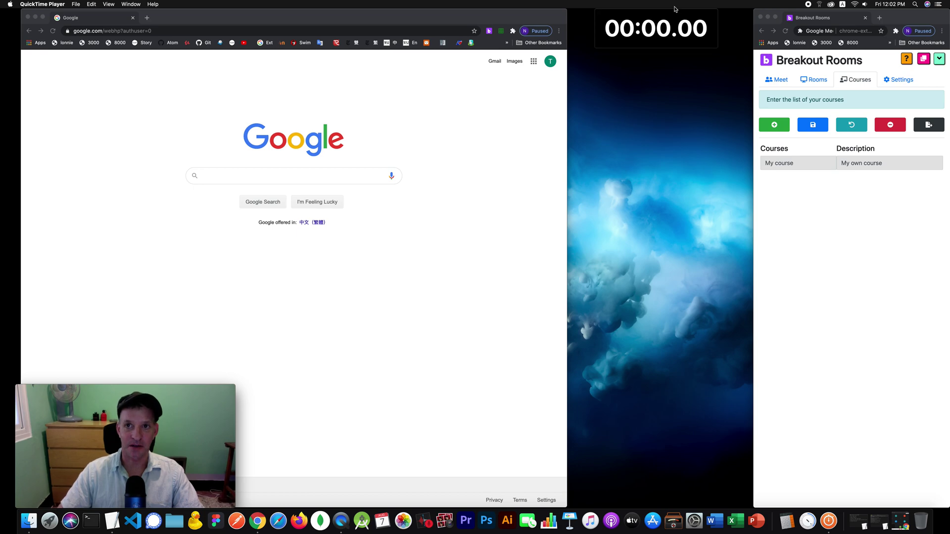
Move the Good Stopwatch window from the screen's top right to the lower left of the Chrome page
{"action": "left_click_drag", "start_coordinate": [671, 11], "coordinate": [306, 287]}
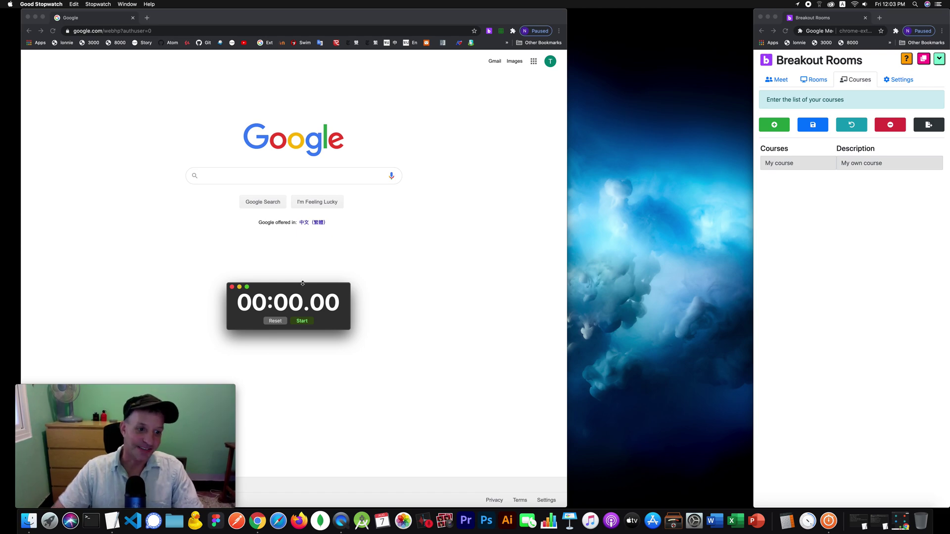
{"action": "left_click_drag", "start_coordinate": [307, 289], "coordinate": [256, 305]}
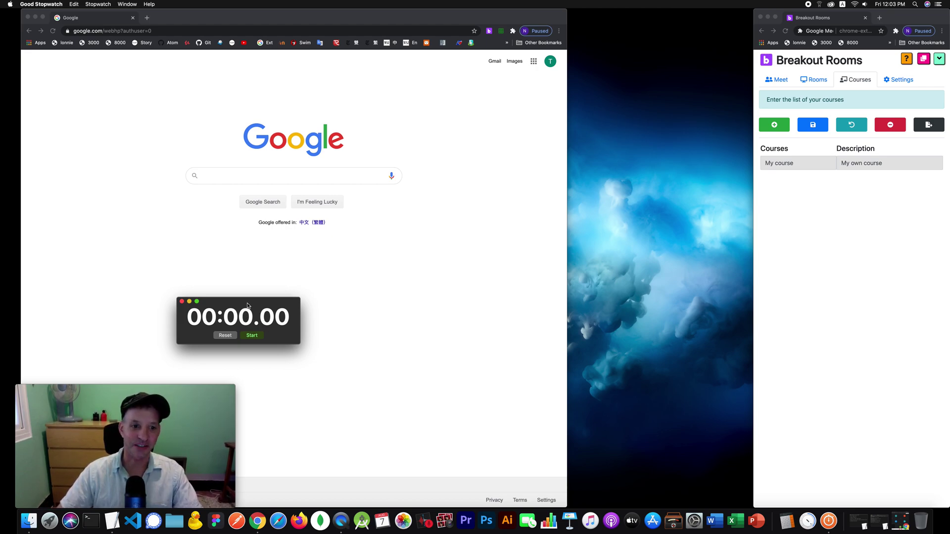
{"action": "mouse_move", "coordinate": [248, 306]}
{"action": "left_mouse_down"}
{"action": "mouse_move", "coordinate": [262, 298]}
{"action": "mouse_move", "coordinate": [239, 311]}
{"action": "left_mouse_up"}
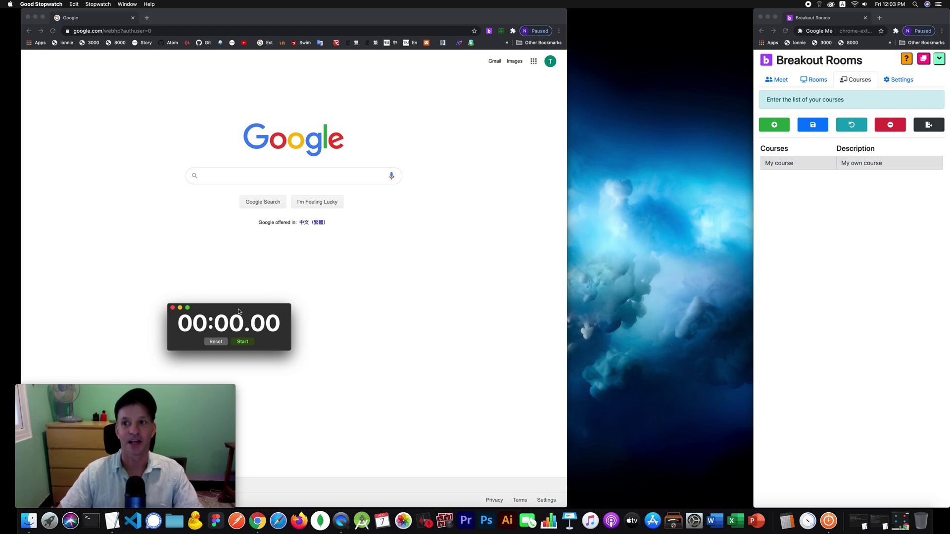
Check the Courses list, return Breakout Rooms to its Meet controls, and start the stopwatch
{"action": "left_click", "coordinate": [776, 79]}
{"action": "left_click", "coordinate": [775, 80]}
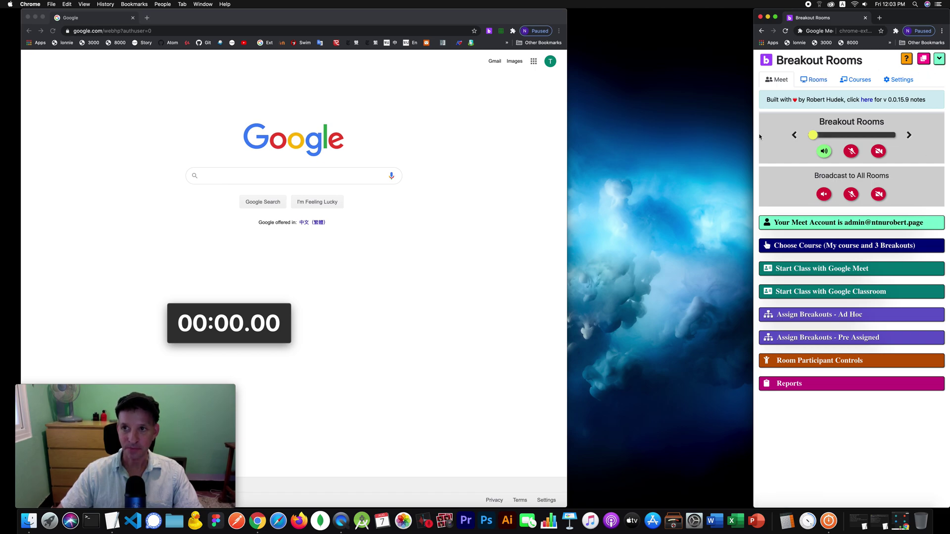
{"action": "left_click", "coordinate": [855, 80]}
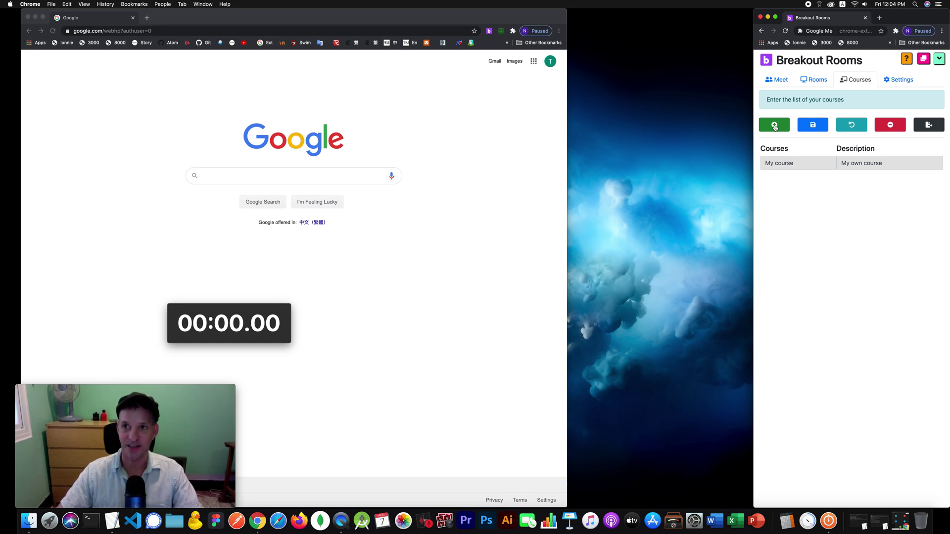
{"action": "left_click", "coordinate": [781, 80]}
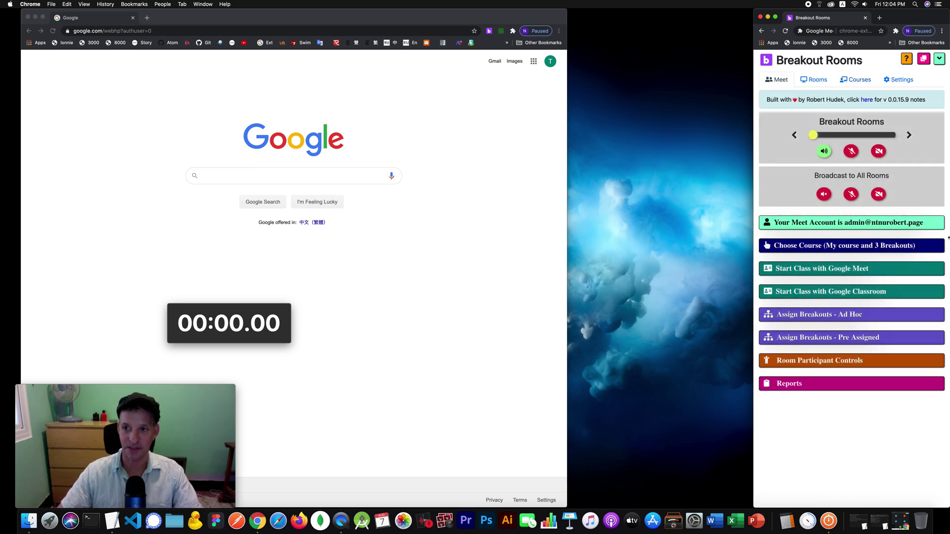
{"action": "left_click", "coordinate": [235, 307]}
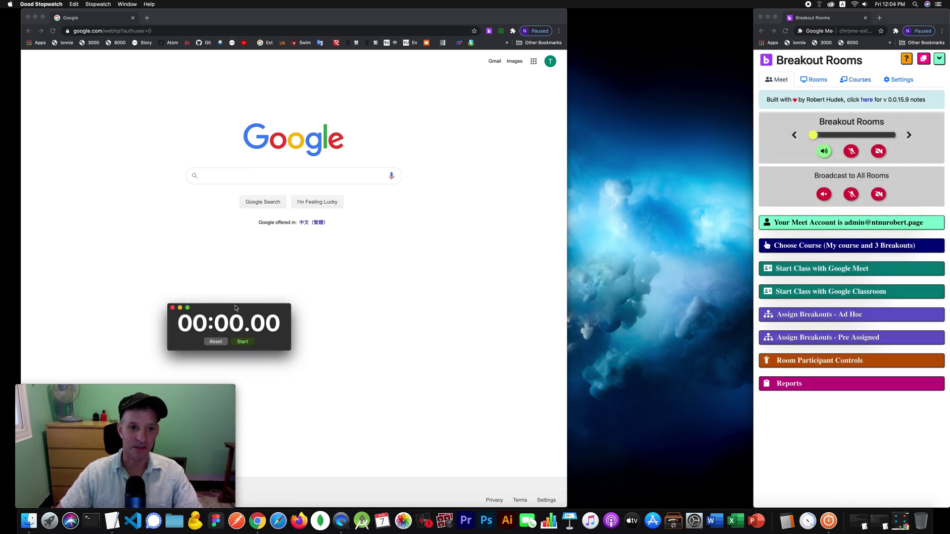
{"action": "left_click", "coordinate": [243, 342]}
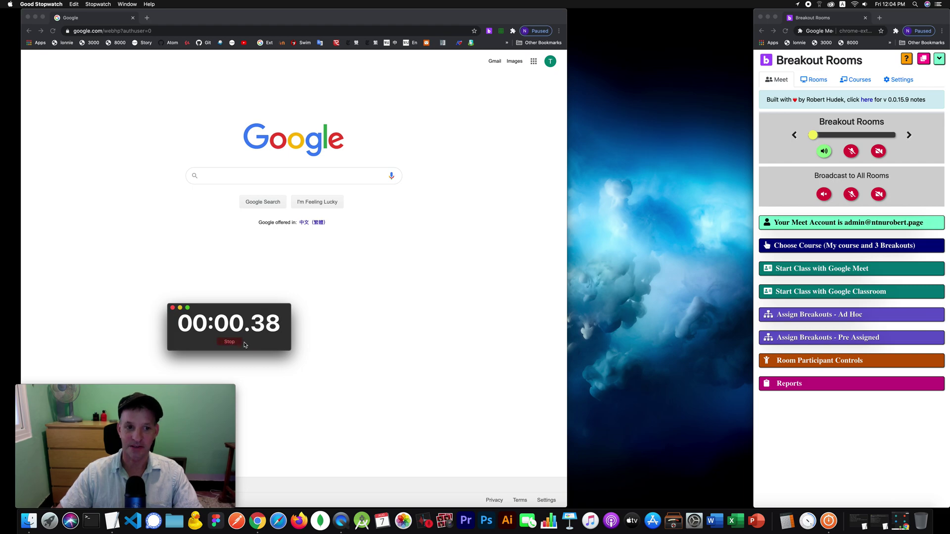
Add and save a new course named 'Math' with the description 'beginner math'
{"action": "left_click", "coordinate": [858, 84]}
{"action": "left_click", "coordinate": [858, 84]}
{"action": "left_click", "coordinate": [779, 126]}
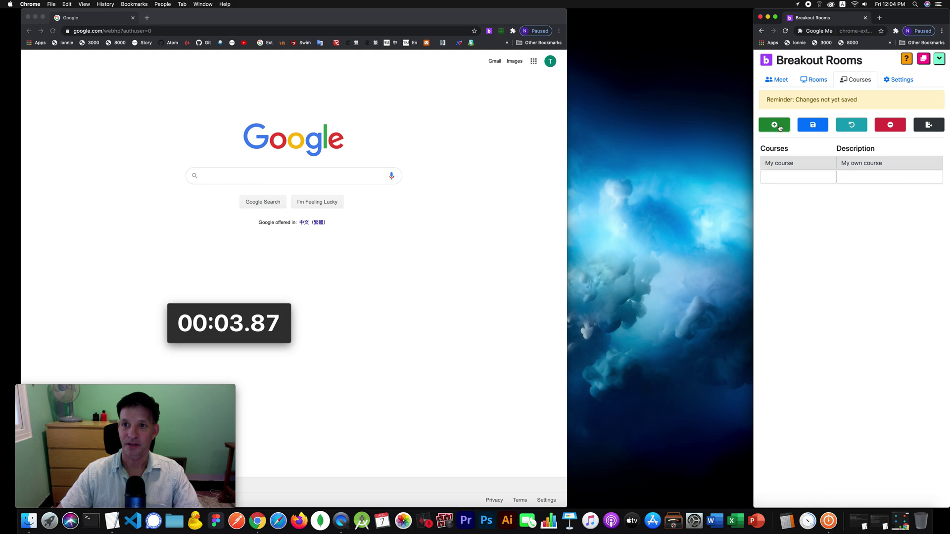
{"action": "left_click", "coordinate": [780, 176]}
{"action": "type", "text": "Math"}
{"action": "left_click", "coordinate": [889, 177]}
{"action": "type", "text": "beginner math"}
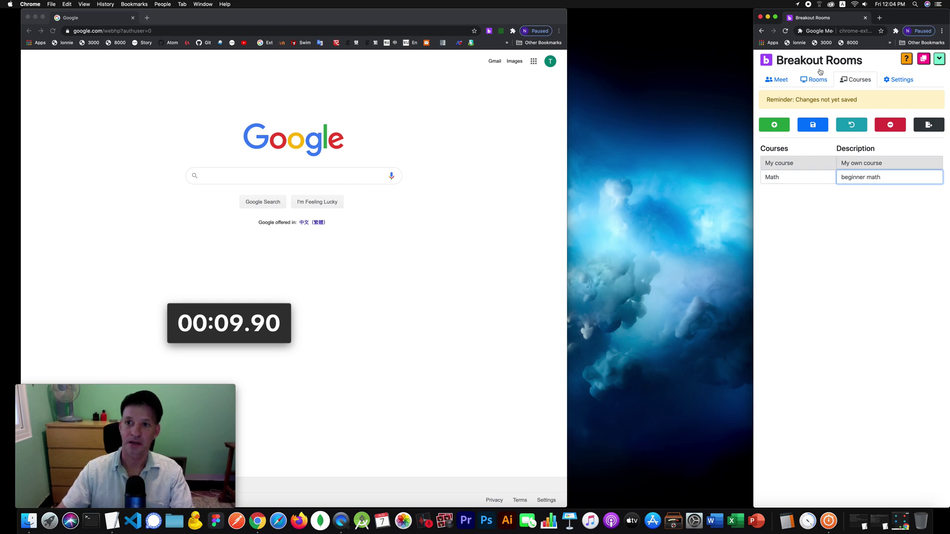
{"action": "left_click", "coordinate": [816, 126]}
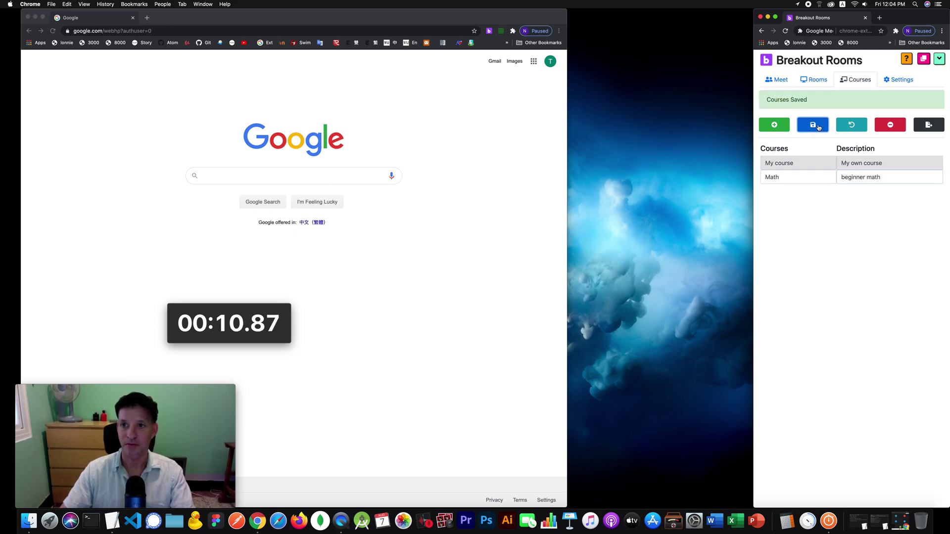
{"action": "left_click", "coordinate": [818, 85]}
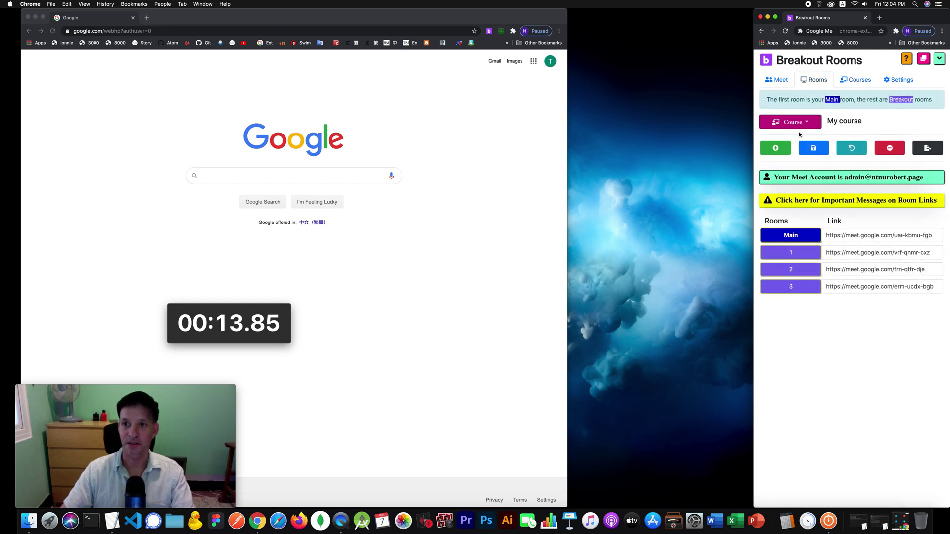
Select the Math course and add its first room, named 'Main'
{"action": "left_click", "coordinate": [794, 122]}
{"action": "left_click", "coordinate": [789, 150]}
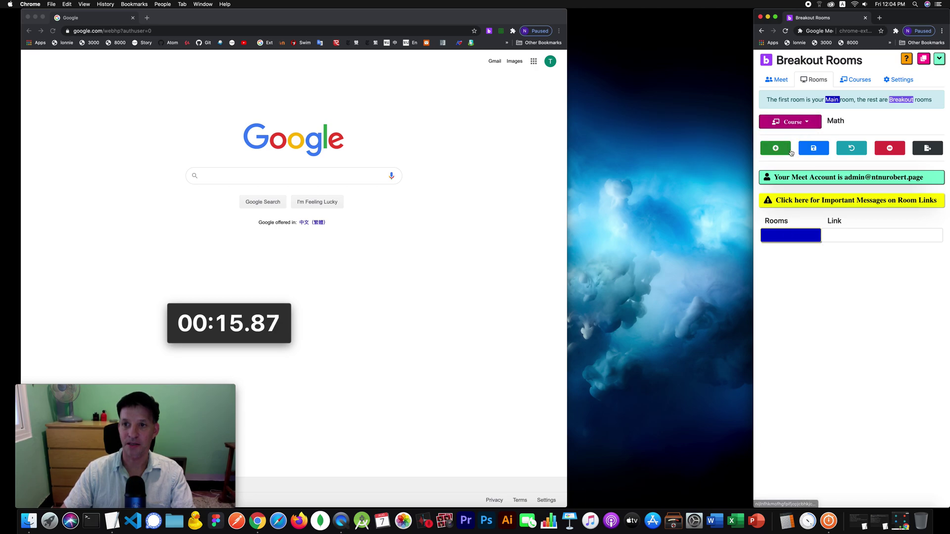
{"action": "left_click", "coordinate": [789, 150]}
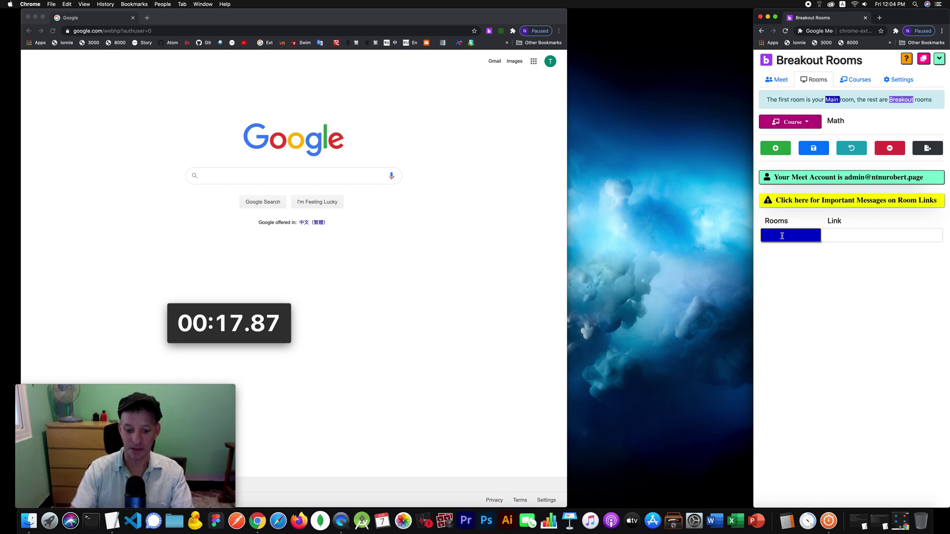
{"action": "left_click", "coordinate": [781, 236]}
{"action": "type", "text": "J"}
{"action": "type", "text": "Main"}
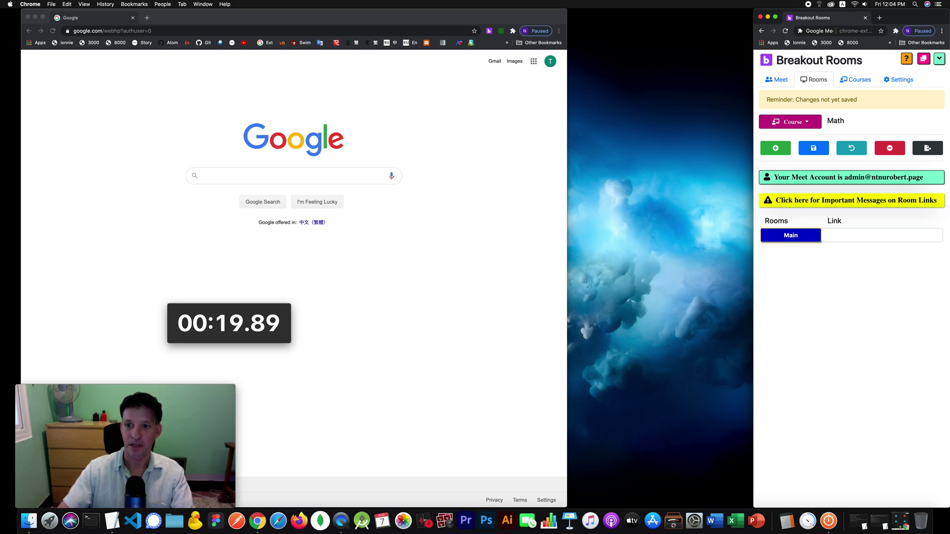
Add eight more breakout rooms to the Math course
{"action": "left_click", "coordinate": [776, 152]}
{"action": "left_click", "coordinate": [776, 152]}
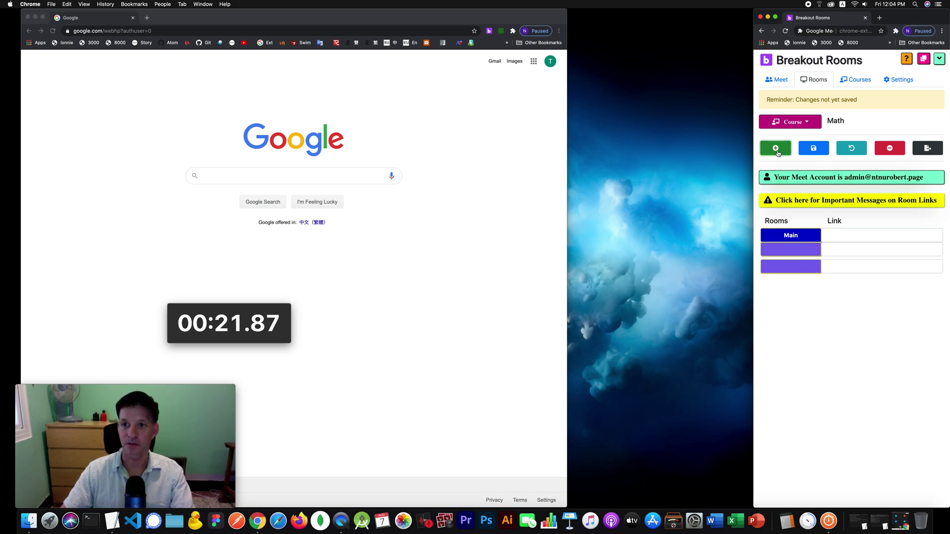
{"action": "left_click", "coordinate": [777, 152]}
{"action": "left_click", "coordinate": [777, 152]}
{"action": "left_click", "coordinate": [777, 151]}
{"action": "left_click", "coordinate": [777, 152]}
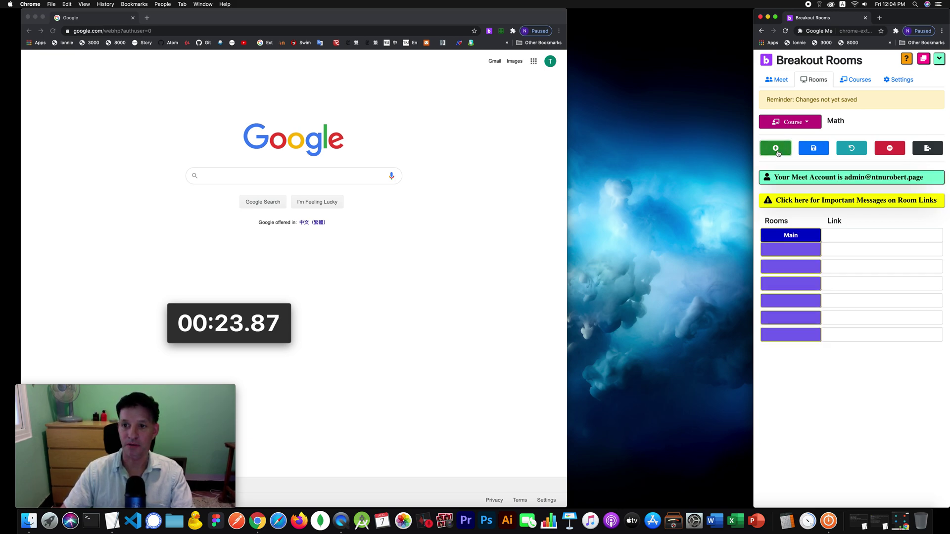
{"action": "left_click", "coordinate": [777, 151]}
{"action": "left_click", "coordinate": [777, 151]}
Name the eight new rooms 1 through 8 and save them to generate Meet links
{"action": "left_click", "coordinate": [801, 249]}
{"action": "type", "text": "1"}
{"action": "key", "text": "Tab"}
{"action": "key", "text": "Tab"}
{"action": "type", "text": "2"}
{"action": "key", "text": "Tab"}
{"action": "key", "text": "Tab"}
{"action": "type", "text": "3"}
{"action": "key", "text": "Tab"}
{"action": "key", "text": "Tab"}
{"action": "type", "text": "4"}
{"action": "key", "text": "Tab"}
{"action": "key", "text": "Tab"}
{"action": "type", "text": "5"}
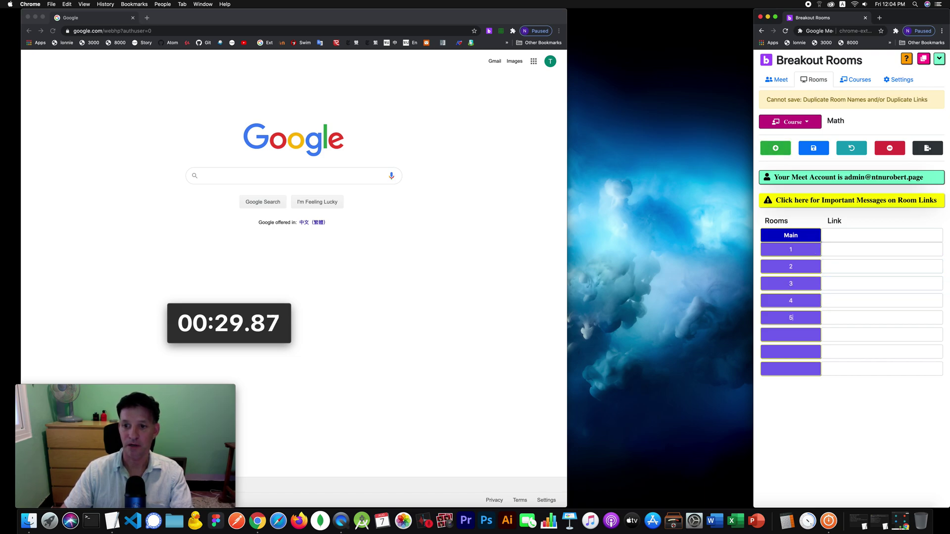
{"action": "key", "text": "Tab"}
{"action": "key", "text": "Tab"}
{"action": "type", "text": "6"}
{"action": "key", "text": "Tab"}
{"action": "key", "text": "Tab"}
{"action": "type", "text": "7"}
{"action": "key", "text": "Tab"}
{"action": "key", "text": "Tab"}
{"action": "type", "text": "8"}
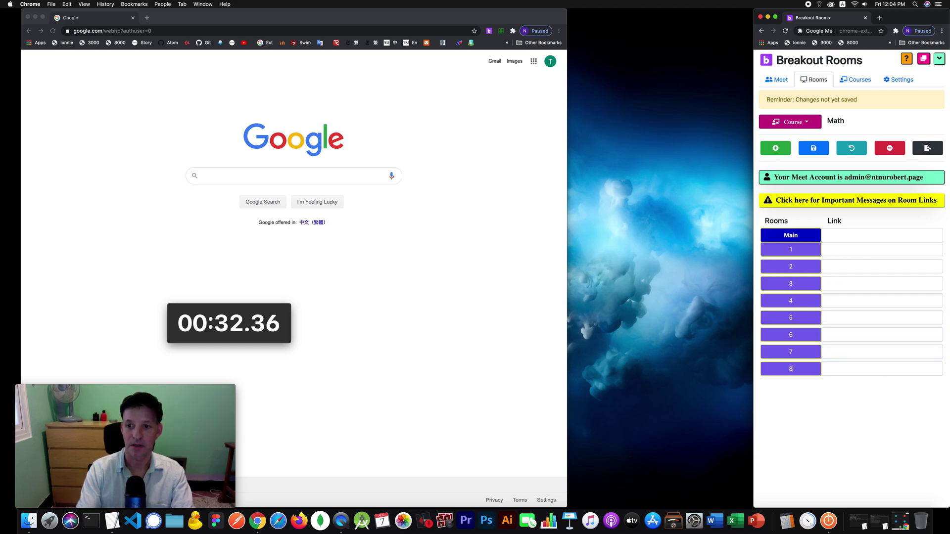
{"action": "left_click", "coordinate": [811, 154]}
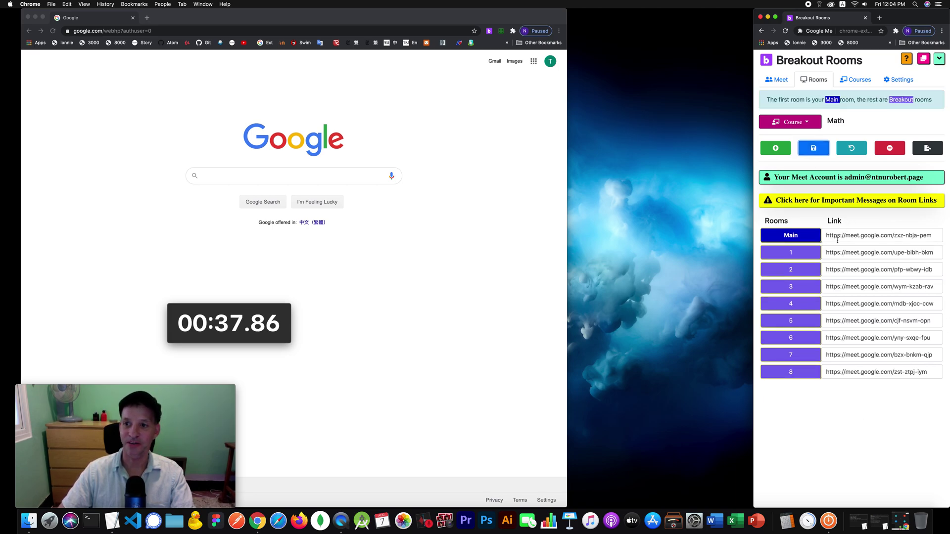
{"action": "left_click", "coordinate": [781, 82]}
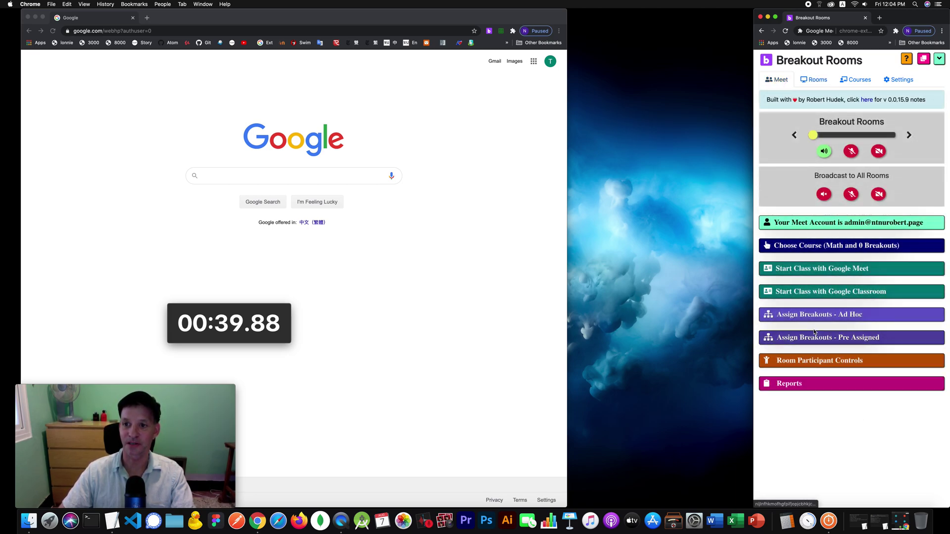
Start the Math class with 8 breakouts, opening the main room and all breakout rooms in Meet
{"action": "left_click", "coordinate": [786, 246]}
{"action": "left_click", "coordinate": [787, 290]}
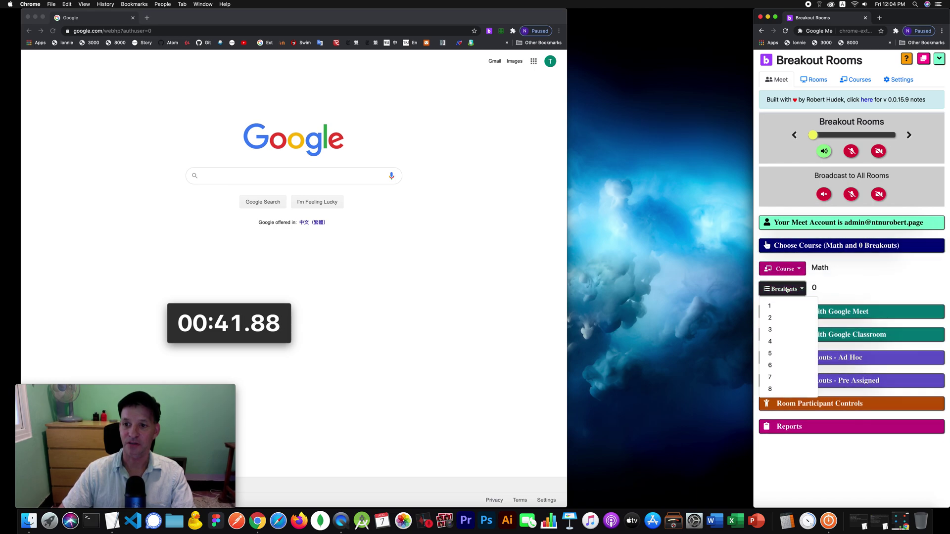
{"action": "left_click", "coordinate": [771, 389]}
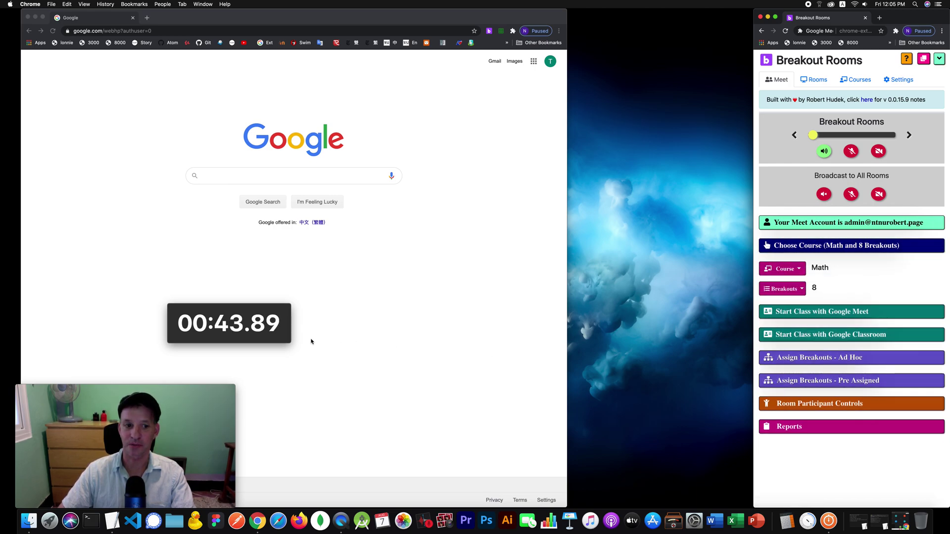
{"action": "left_click", "coordinate": [876, 311]}
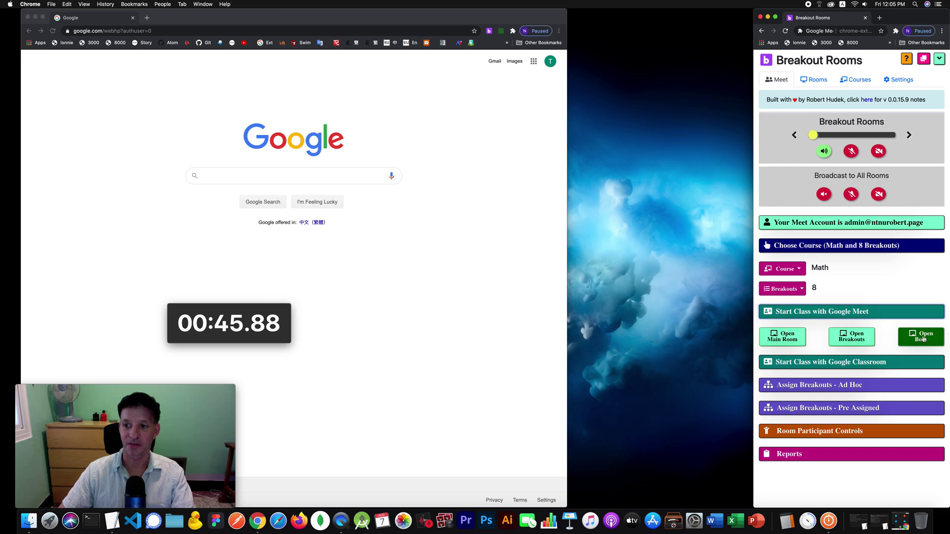
{"action": "left_click", "coordinate": [923, 339]}
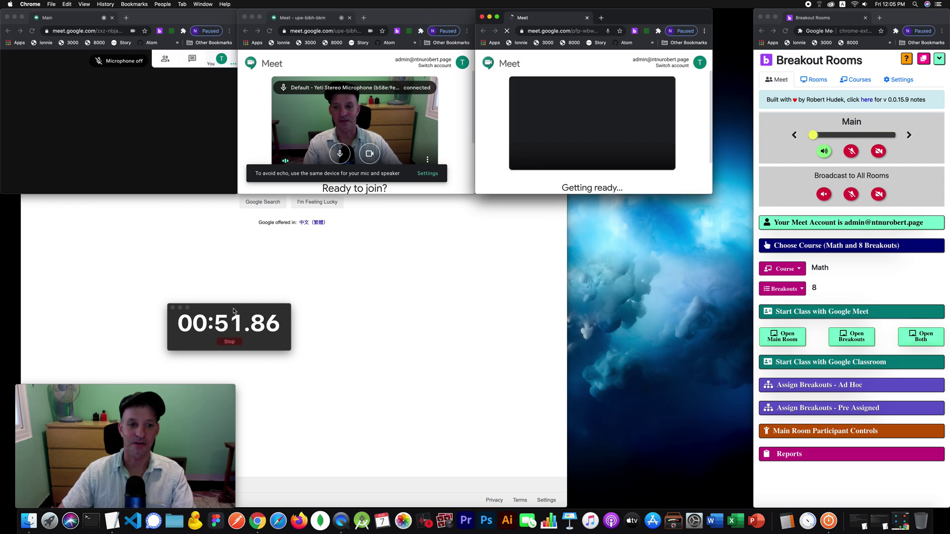
Move the stopwatch over the room 1 Meet window
{"action": "left_click_drag", "start_coordinate": [234, 311], "coordinate": [171, 88]}
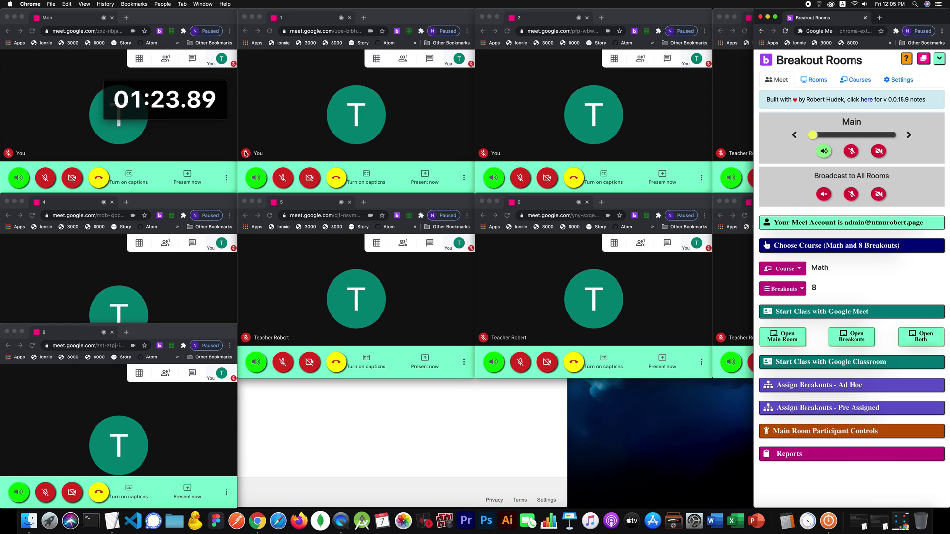
{"action": "mouse_move", "coordinate": [160, 88]}
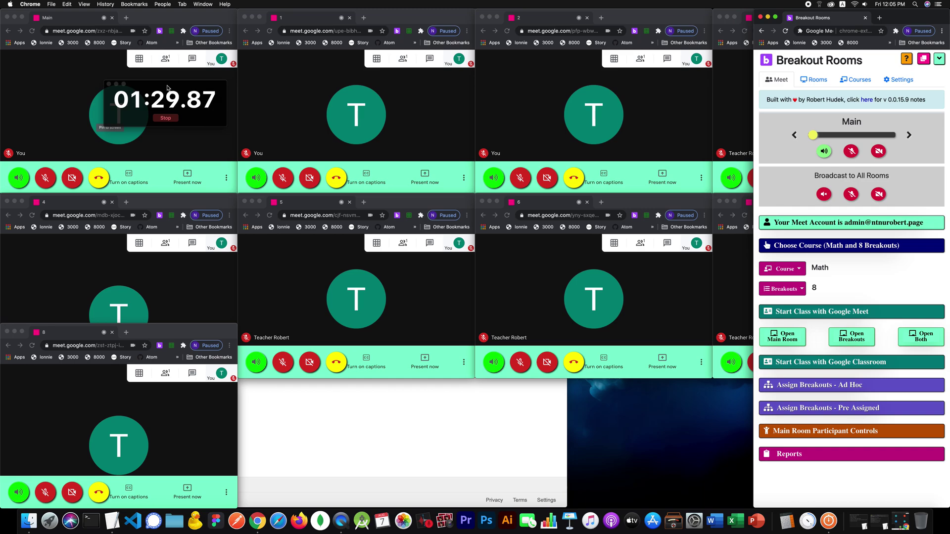
{"action": "left_click", "coordinate": [167, 88]}
{"action": "left_click_drag", "start_coordinate": [167, 88], "coordinate": [331, 104]}
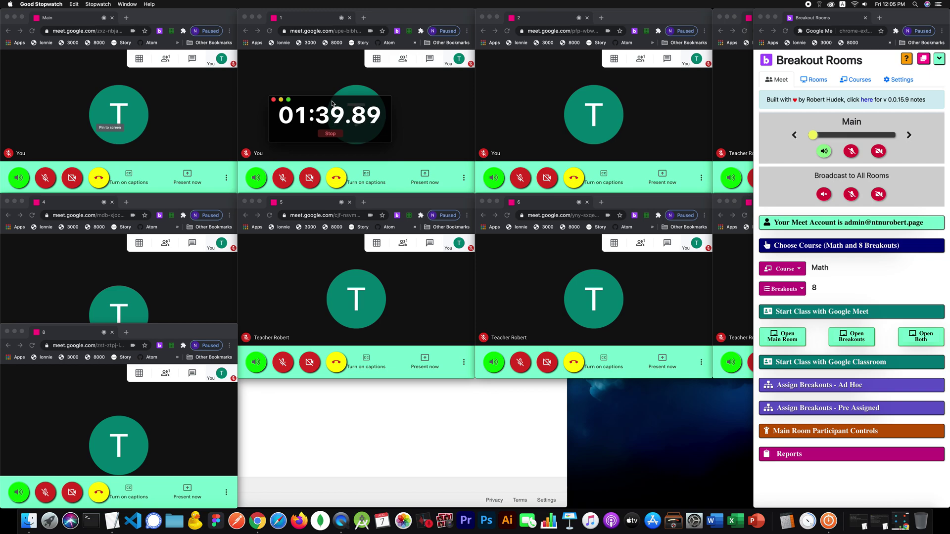
{"action": "left_click", "coordinate": [780, 247]}
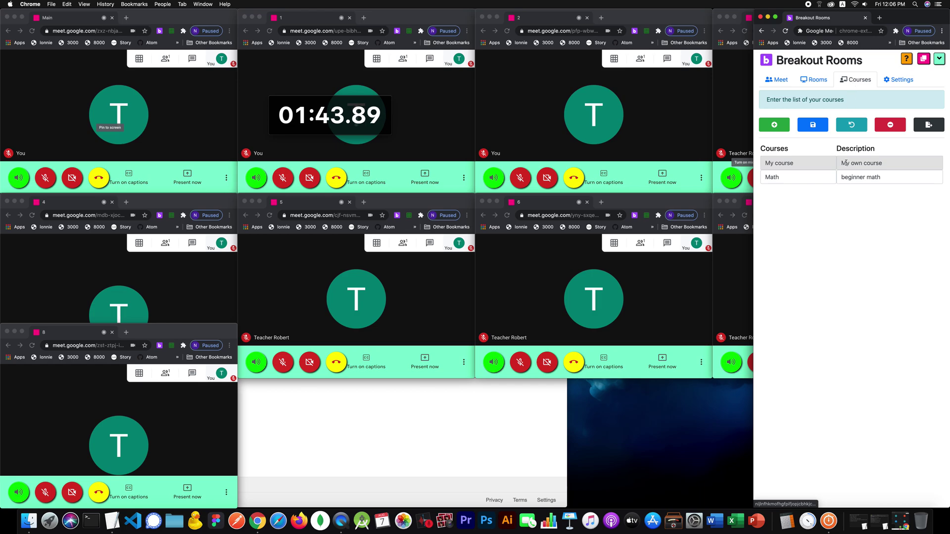
Review the Math course's room links, then return to the Meet panel showing Math with 8 breakouts
{"action": "left_click", "coordinate": [825, 81]}
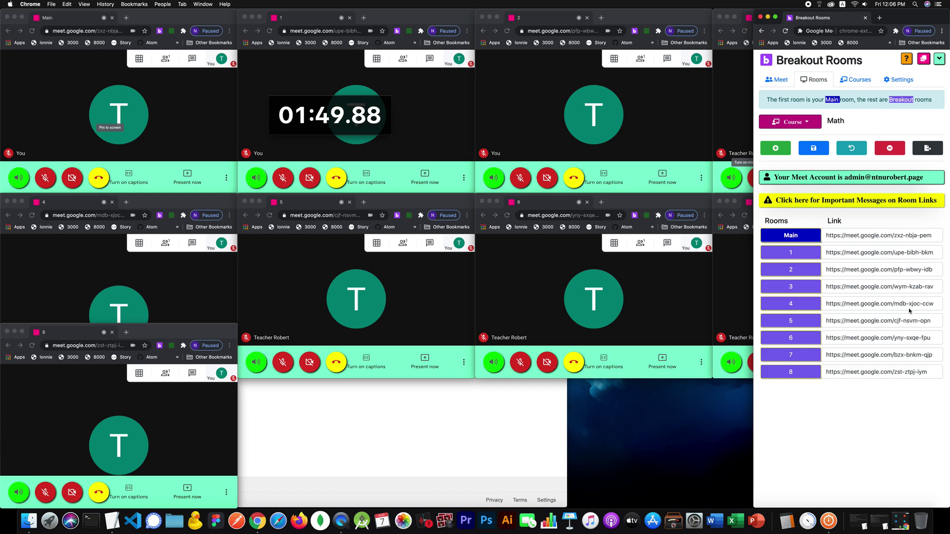
{"action": "left_click", "coordinate": [778, 80]}
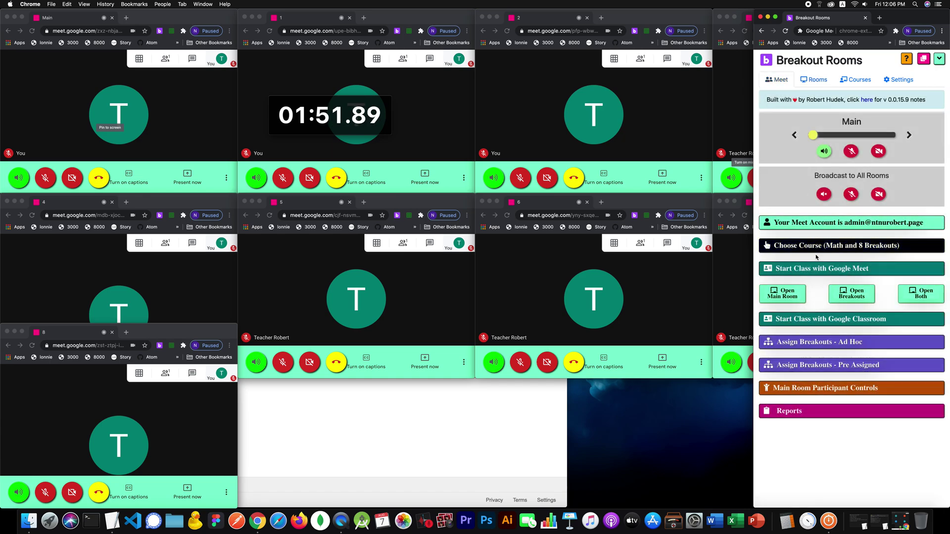
{"action": "left_click", "coordinate": [814, 245]}
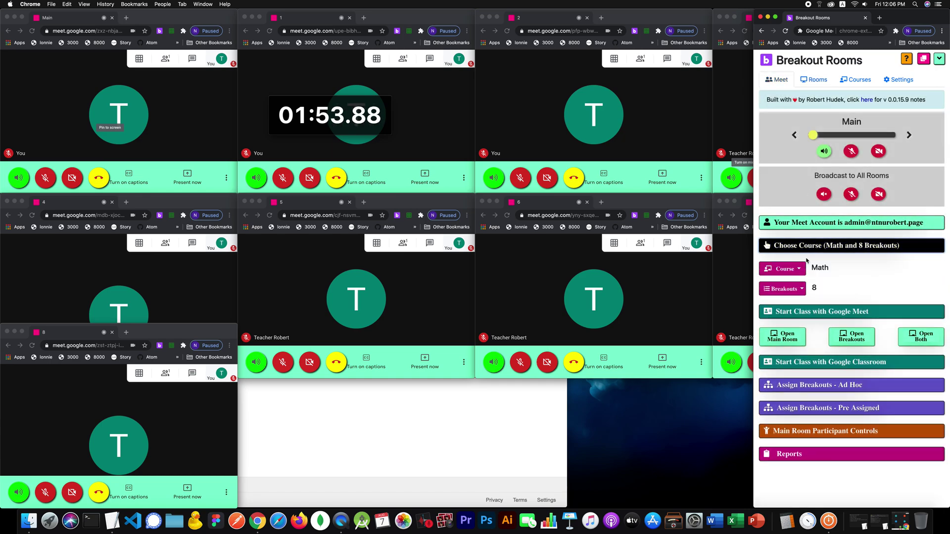
{"action": "left_click", "coordinate": [793, 247]}
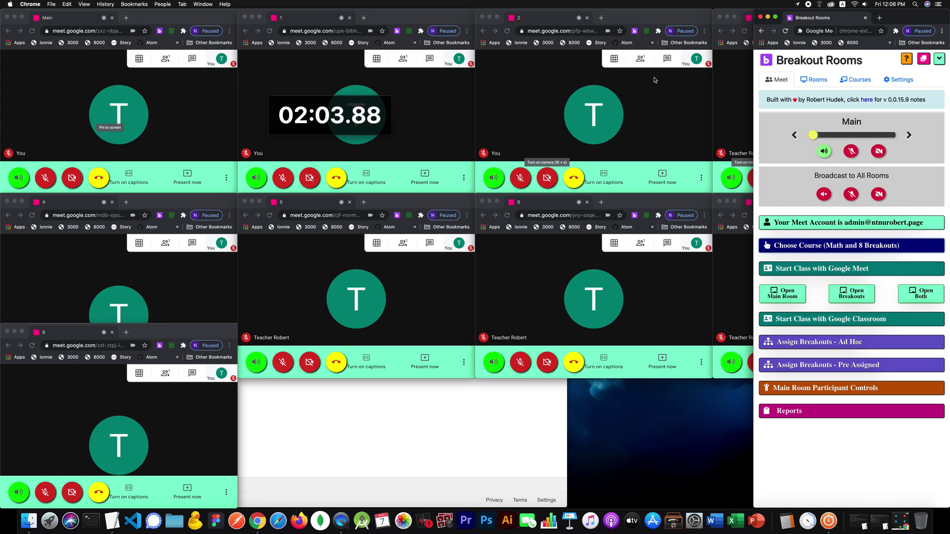
Turn on the main room camera and shrink the control panel to its room switcher, moved off the windows
{"action": "left_click", "coordinate": [878, 151]}
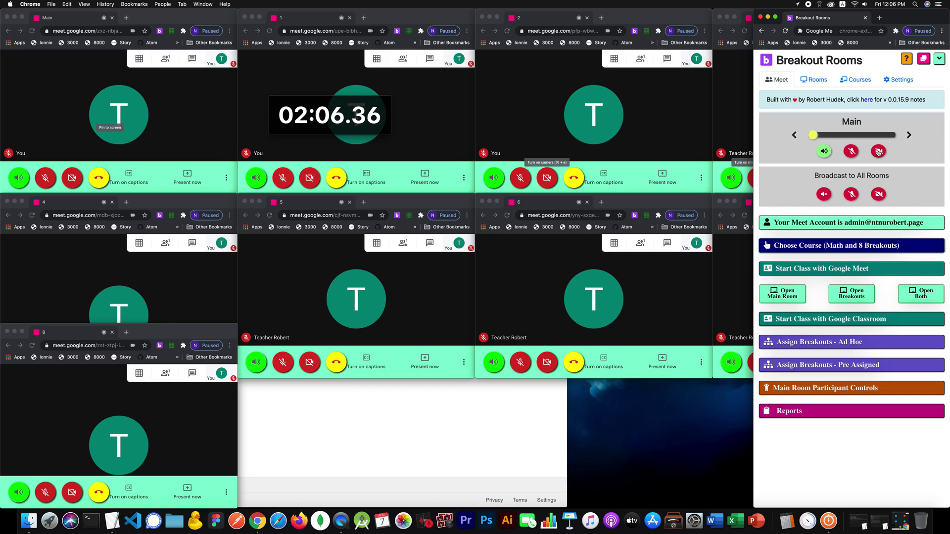
{"action": "left_click", "coordinate": [939, 60]}
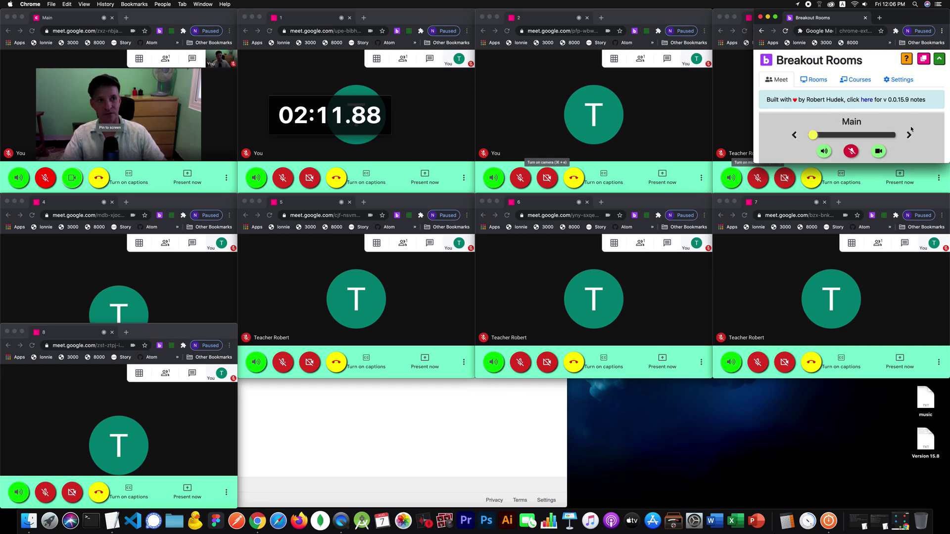
{"action": "left_click_drag", "start_coordinate": [883, 14], "coordinate": [411, 371]}
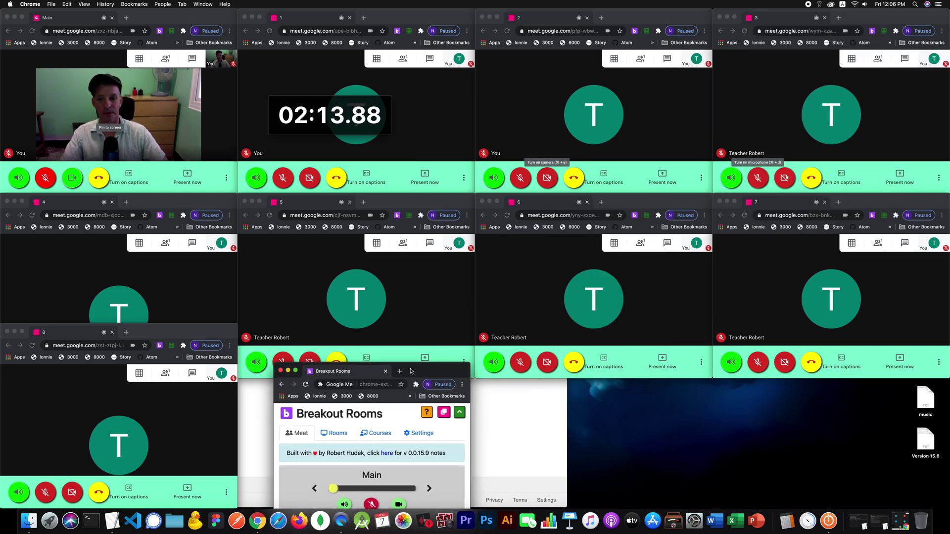
Step the live camera and audio through rooms 1, 5, 7, 1, 3, ending on room 6
{"action": "left_click", "coordinate": [429, 489]}
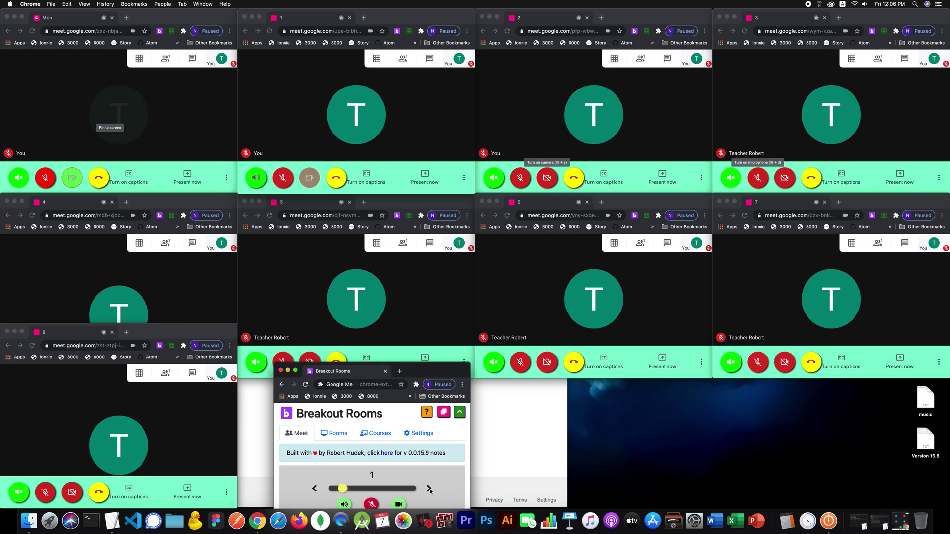
{"action": "left_click", "coordinate": [379, 489]}
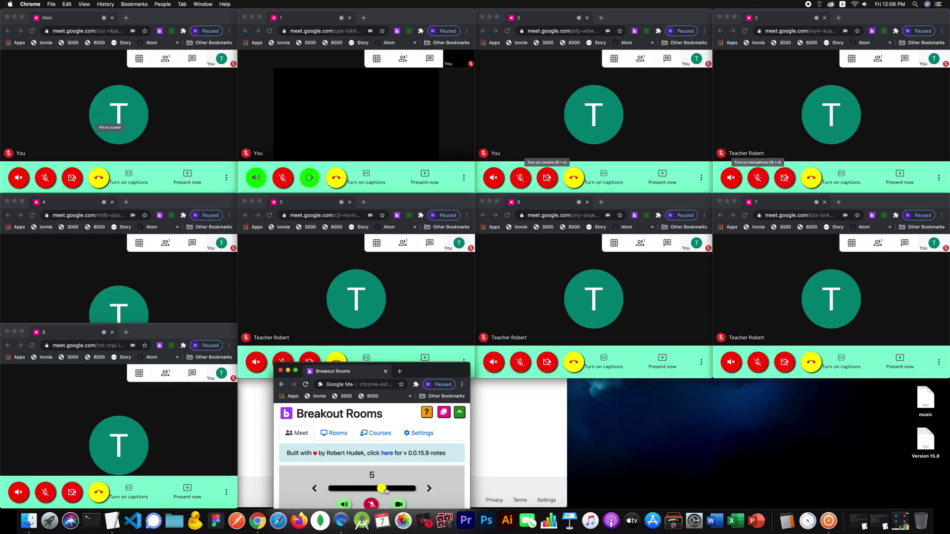
{"action": "left_click", "coordinate": [400, 489]}
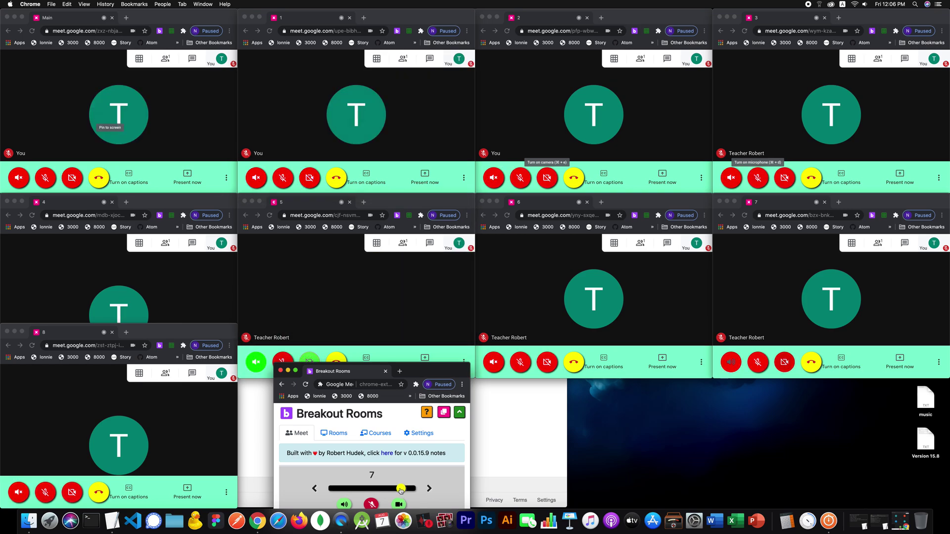
{"action": "left_click", "coordinate": [352, 490]}
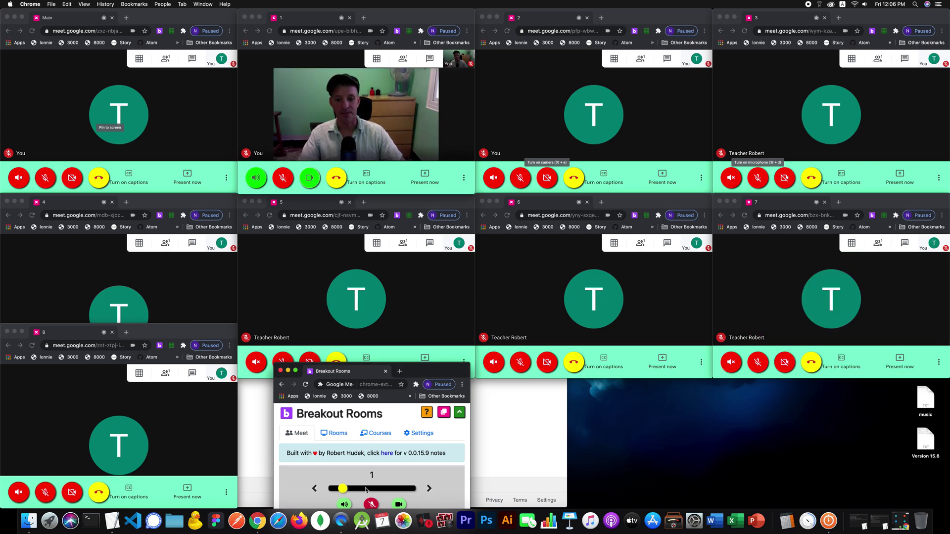
{"action": "left_click", "coordinate": [362, 489]}
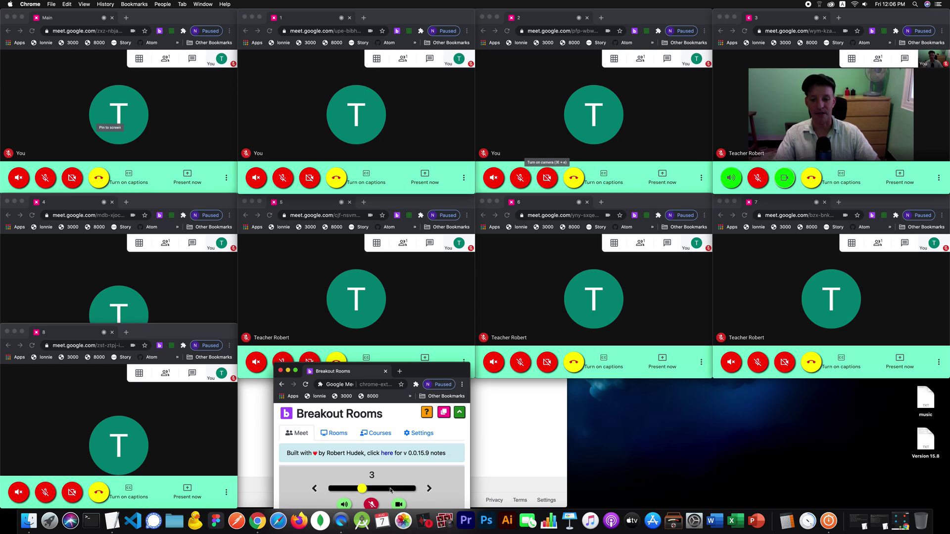
{"action": "key", "text": "Right"}
{"action": "key", "text": "Right"}
{"action": "key", "text": "Right"}
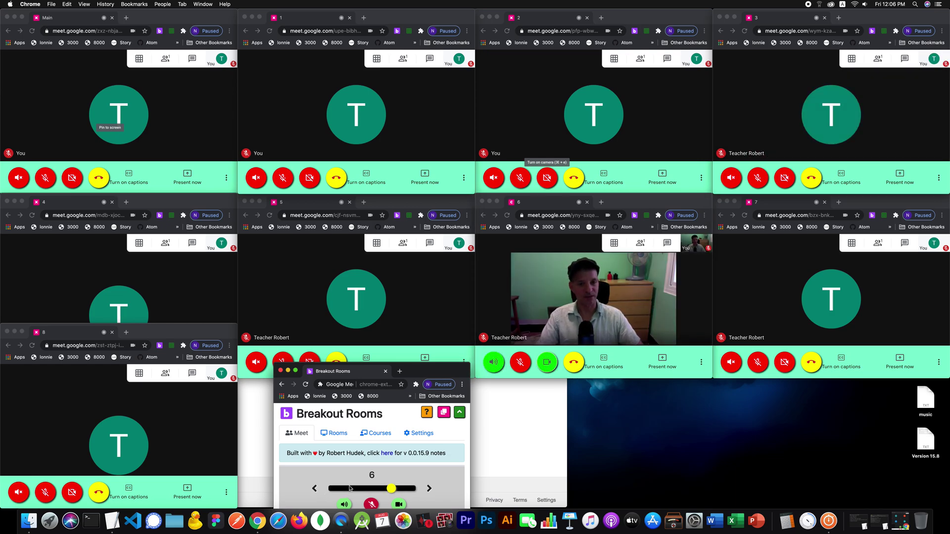